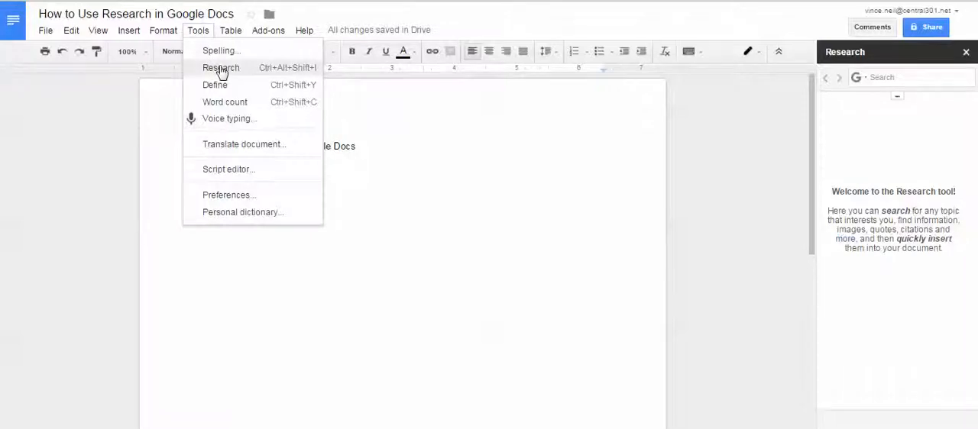
Open the Research tool and search it for "computers".
{"action": "left_click", "coordinate": [220, 69]}
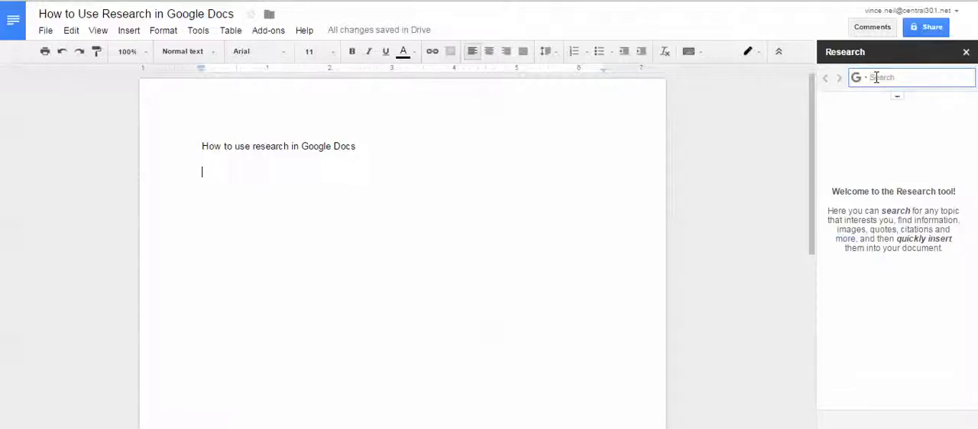
{"action": "type", "text": "computer"}
{"action": "key", "text": "Return"}
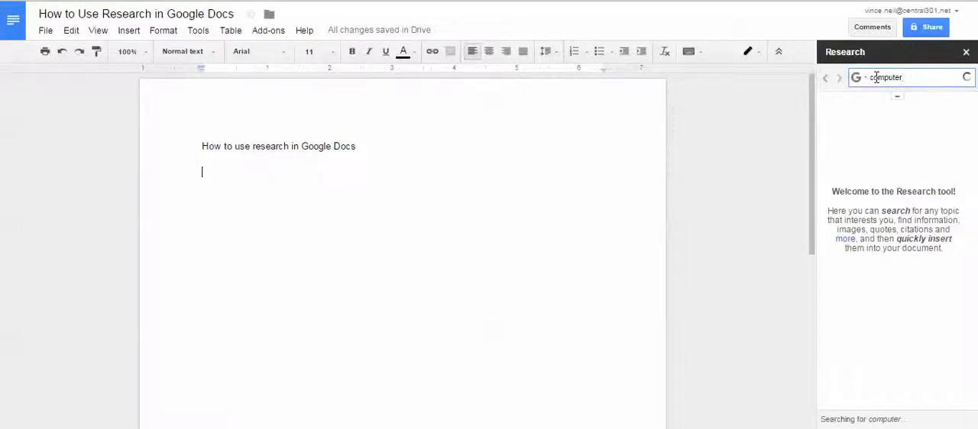
{"action": "type", "text": "s"}
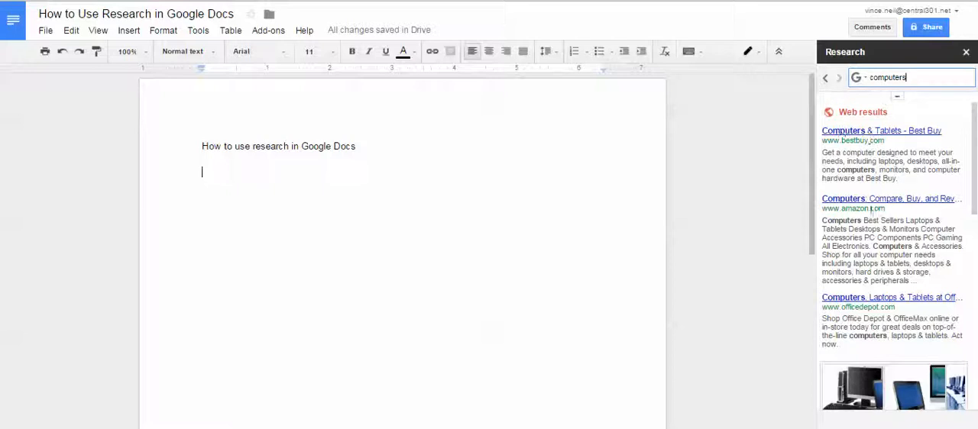
Preview the Best Buy web result, then close its preview.
{"action": "mouse_move", "coordinate": [846, 139]}
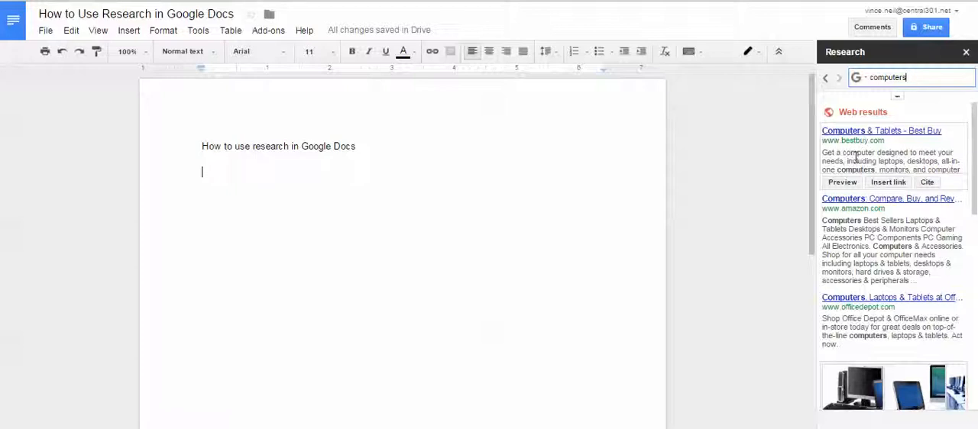
{"action": "left_click", "coordinate": [848, 184]}
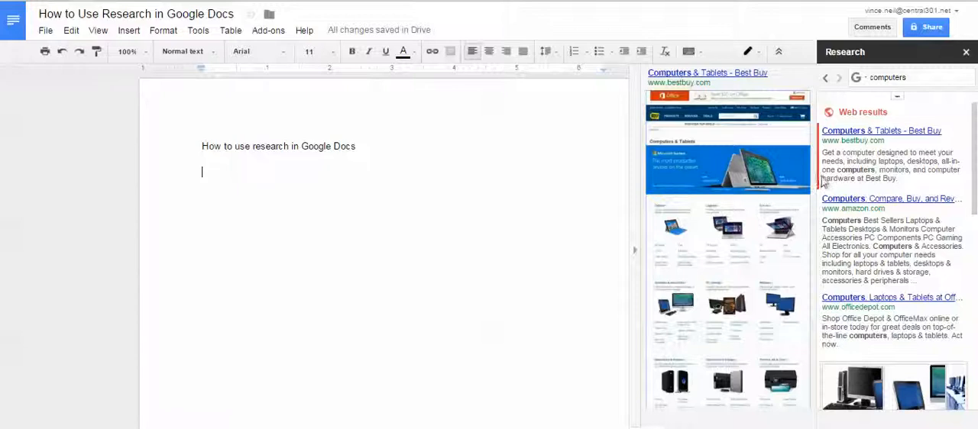
{"action": "mouse_move", "coordinate": [819, 181]}
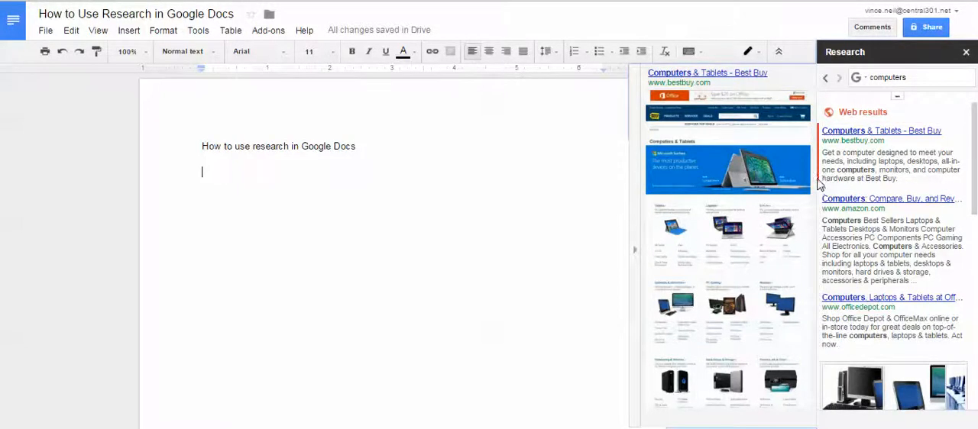
{"action": "left_click_drag", "start_coordinate": [821, 180], "coordinate": [823, 245]}
{"action": "left_click", "coordinate": [816, 244]}
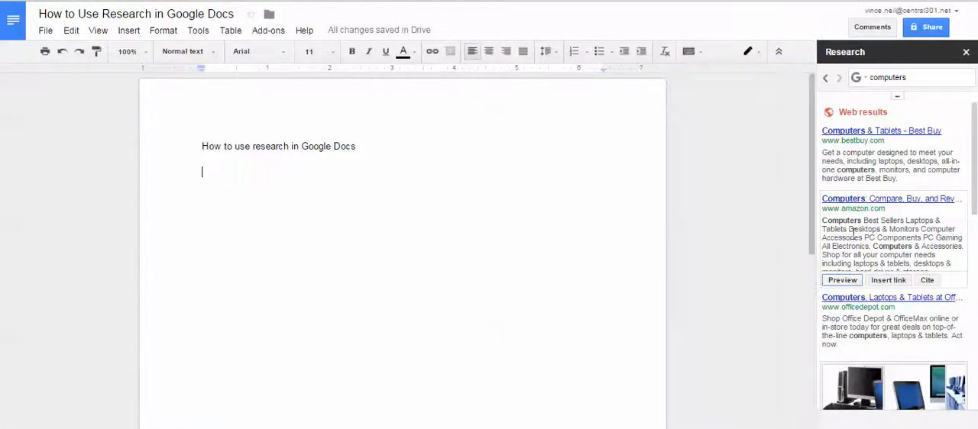
Preview the Amazon web result, then close its preview.
{"action": "left_click", "coordinate": [841, 280]}
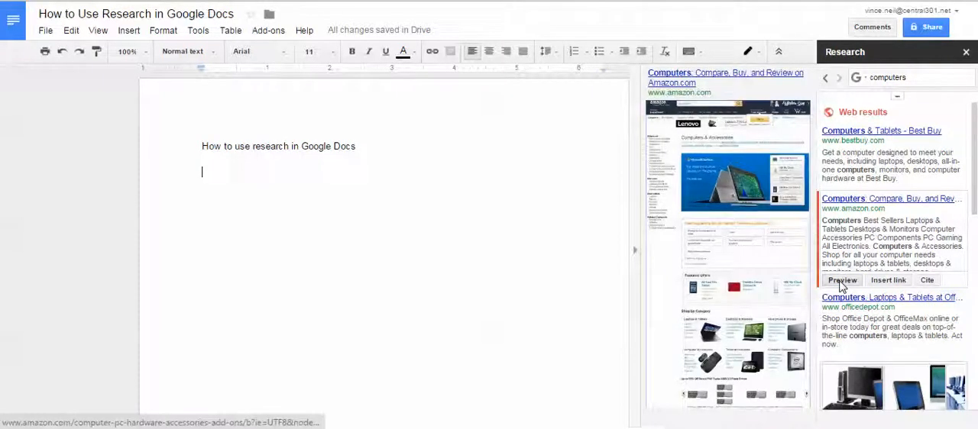
{"action": "left_click", "coordinate": [841, 202]}
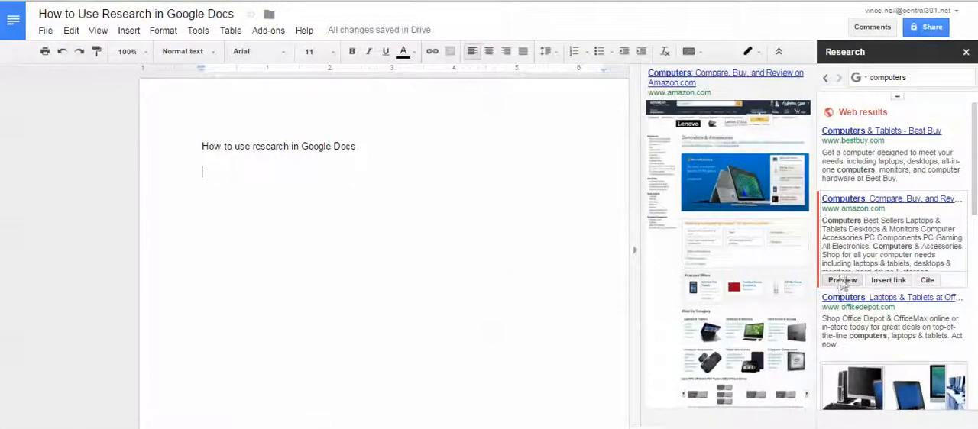
{"action": "left_click", "coordinate": [635, 252]}
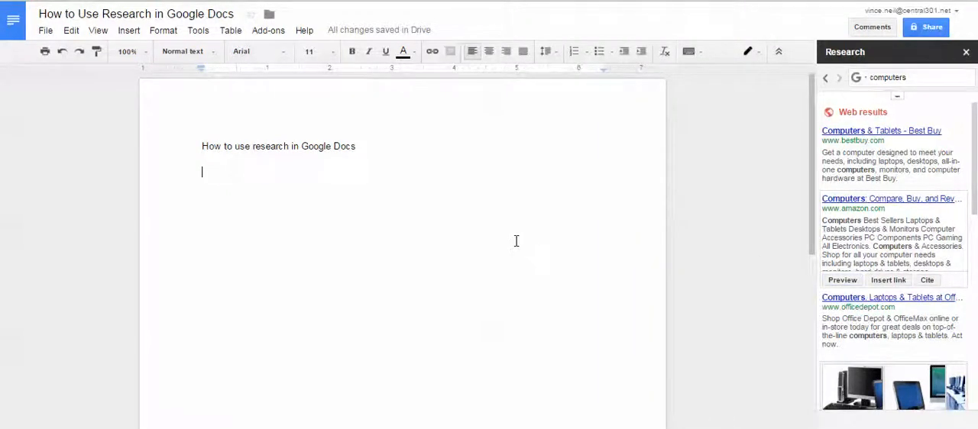
Insert a link to the Amazon result below the heading line and check the page it opens, then return to the document.
{"action": "left_click", "coordinate": [886, 281]}
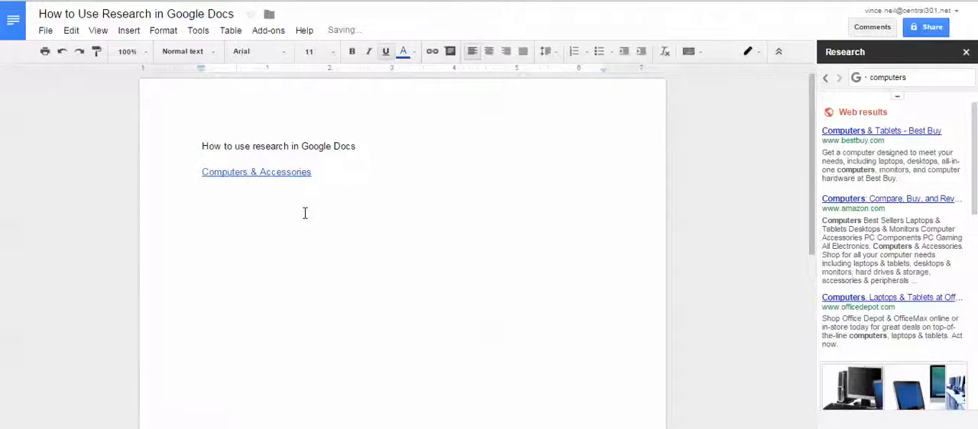
{"action": "key", "text": "Return"}
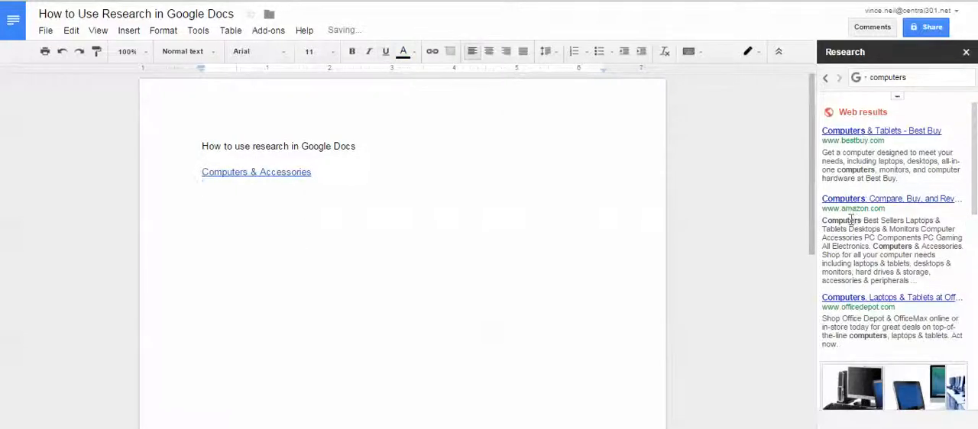
{"action": "left_click", "coordinate": [268, 171]}
{"action": "left_click", "coordinate": [272, 192]}
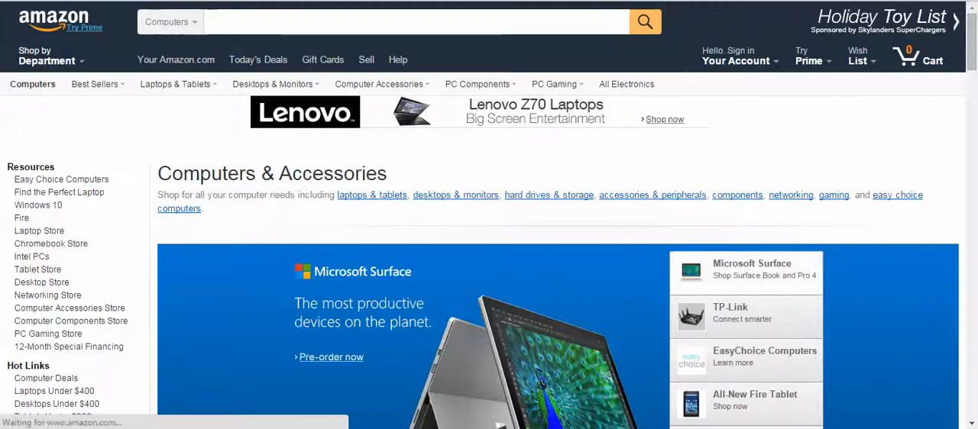
{"action": "key", "text": "ctrl+w"}
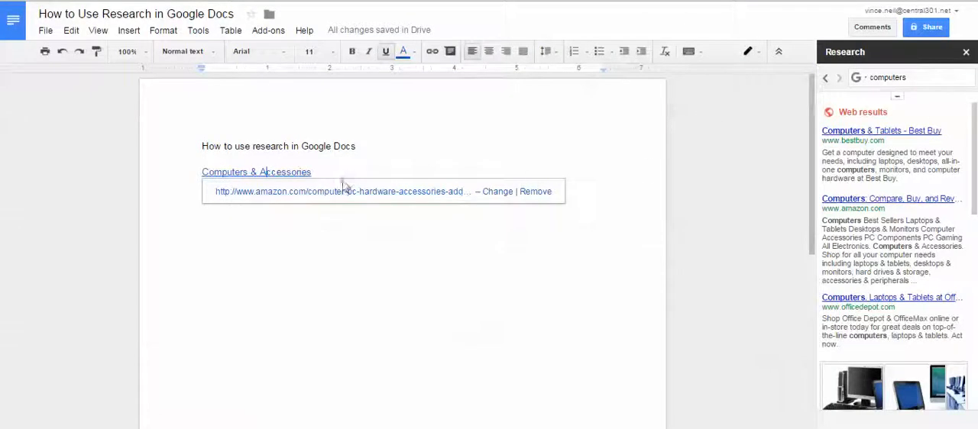
Delete the "Computers & Accessories" link from the document.
{"action": "left_click_drag", "start_coordinate": [329, 170], "coordinate": [228, 163]}
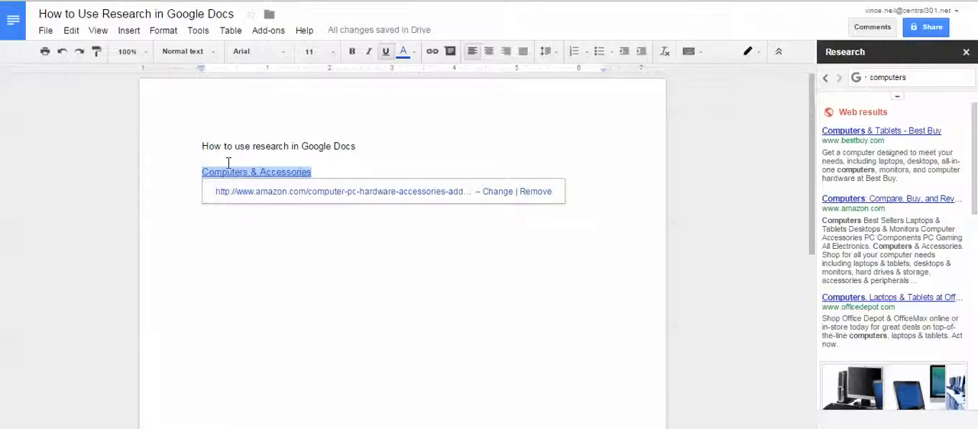
{"action": "key", "text": "BackSpace"}
Write "laptops available at Best Buy" on the line below the heading.
{"action": "mouse_move", "coordinate": [867, 224]}
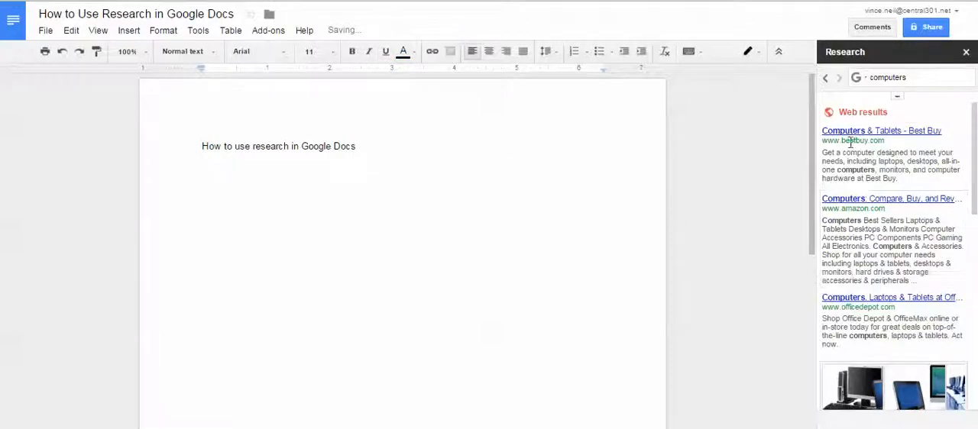
{"action": "mouse_move", "coordinate": [862, 150]}
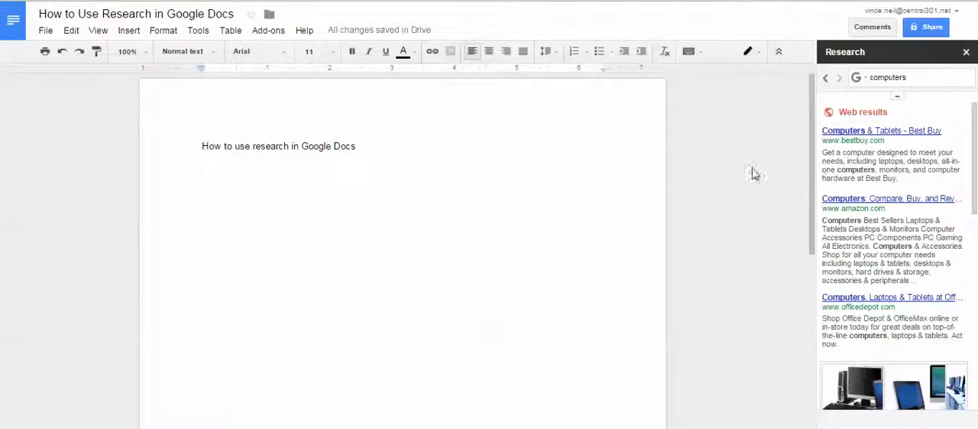
{"action": "type", "text": "lap"}
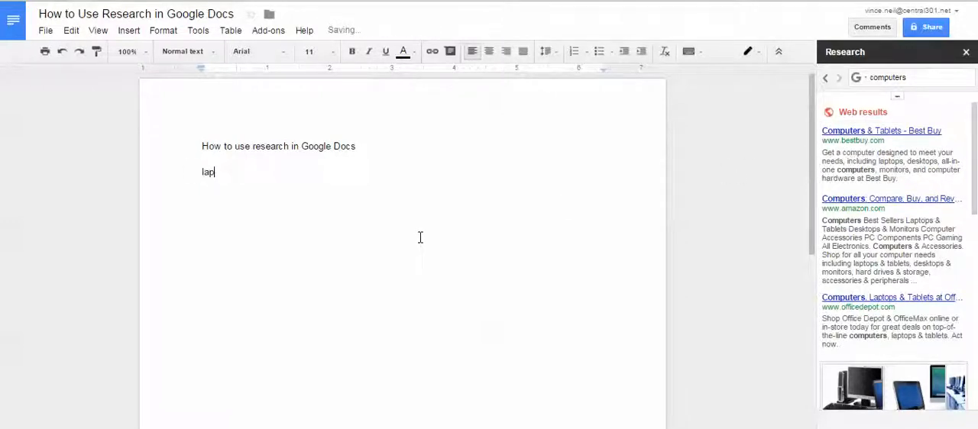
{"action": "type", "text": "top"}
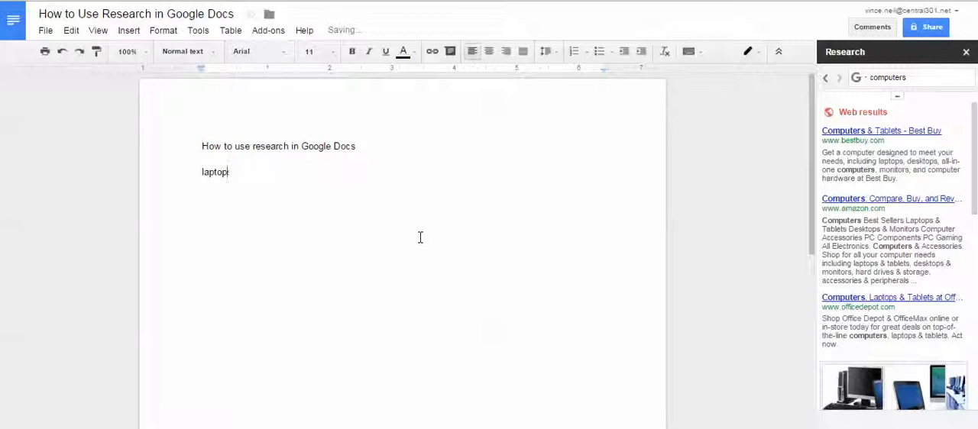
{"action": "type", "text": "s available"}
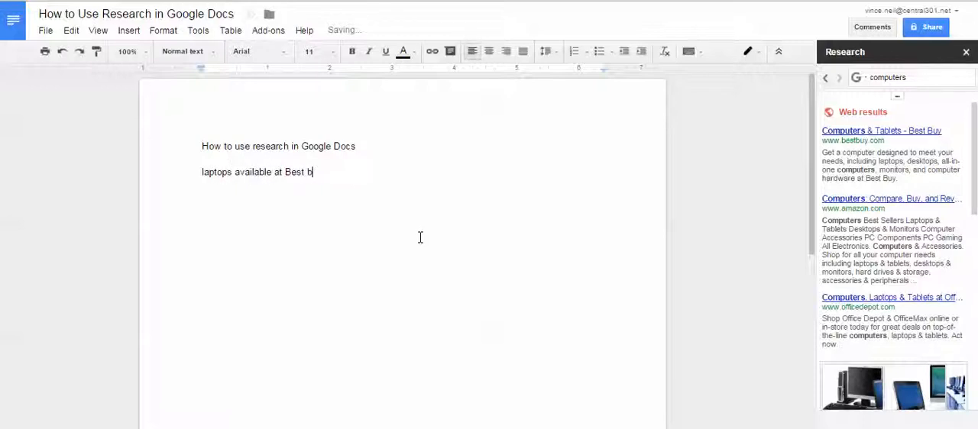
{"action": "type", "text": " at Best Buy"}
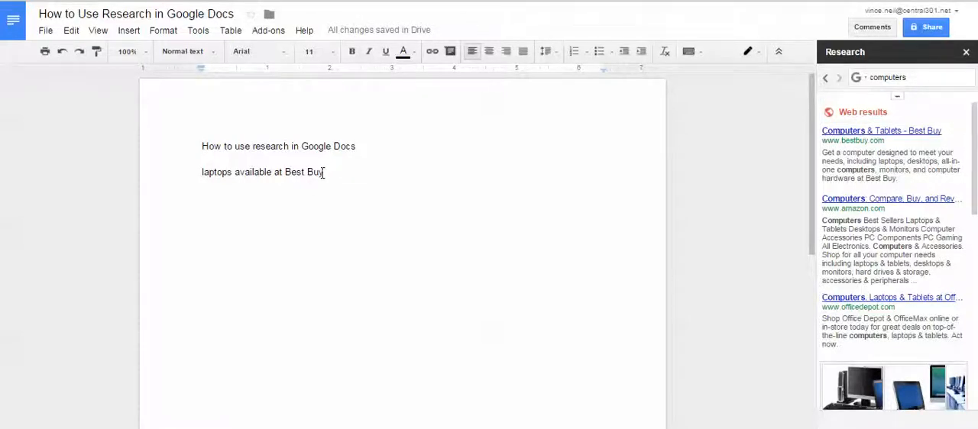
Cite the Best Buy result as a footnote after "Best Buy" and check the citation at the page's foot.
{"action": "mouse_move", "coordinate": [871, 181]}
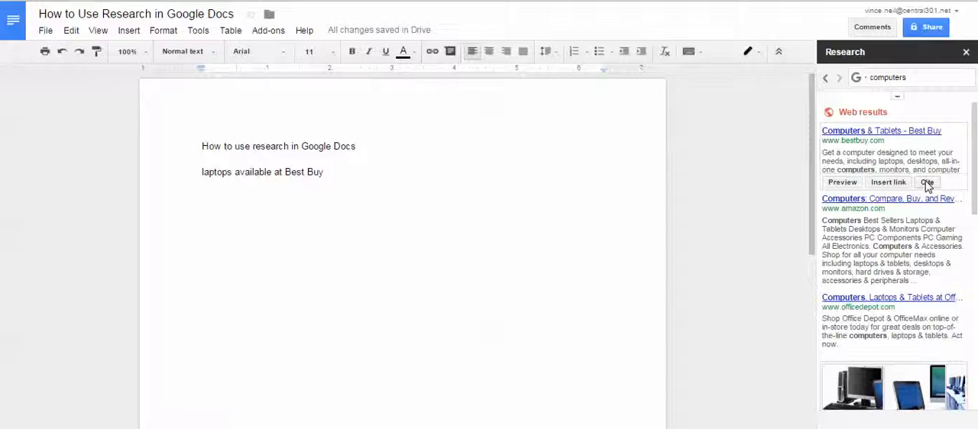
{"action": "left_click", "coordinate": [927, 185]}
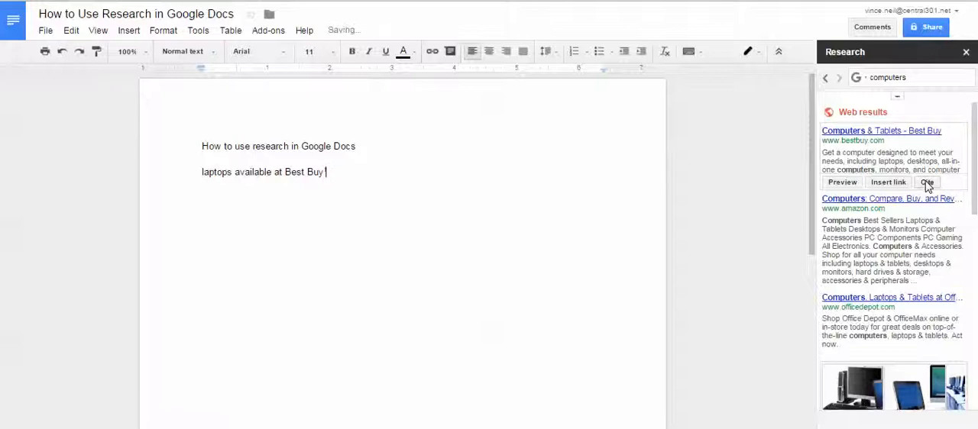
{"action": "middle_click", "coordinate": [338, 181]}
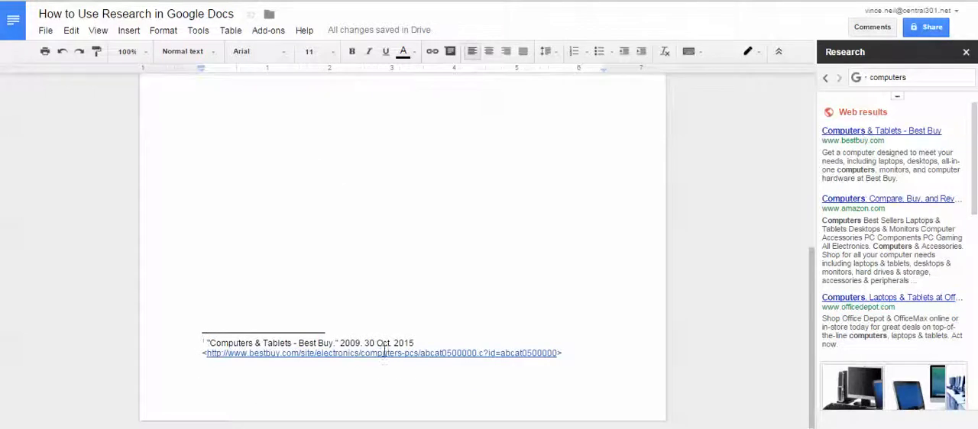
{"action": "scroll", "coordinate": [526, 361], "scroll_direction": "up", "scroll_amount": 10}
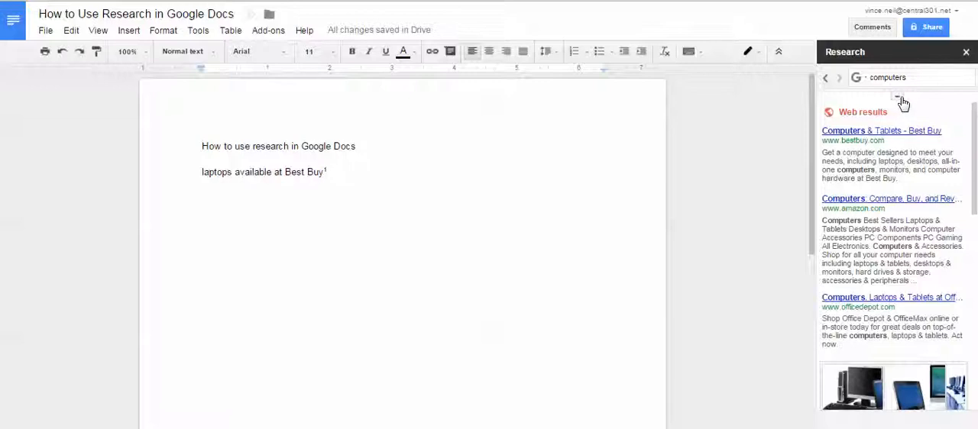
Expand the research result settings to review the available citation formats, then collapse them with MLA still selected.
{"action": "left_click", "coordinate": [899, 99]}
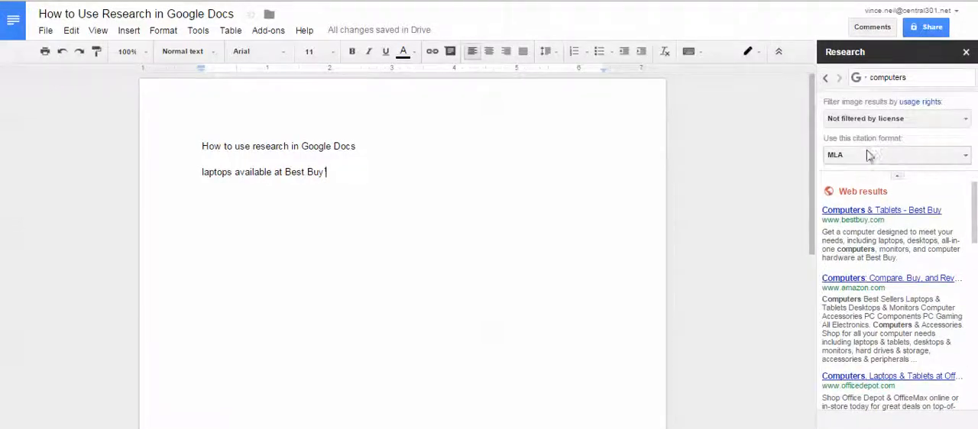
{"action": "left_click", "coordinate": [952, 157]}
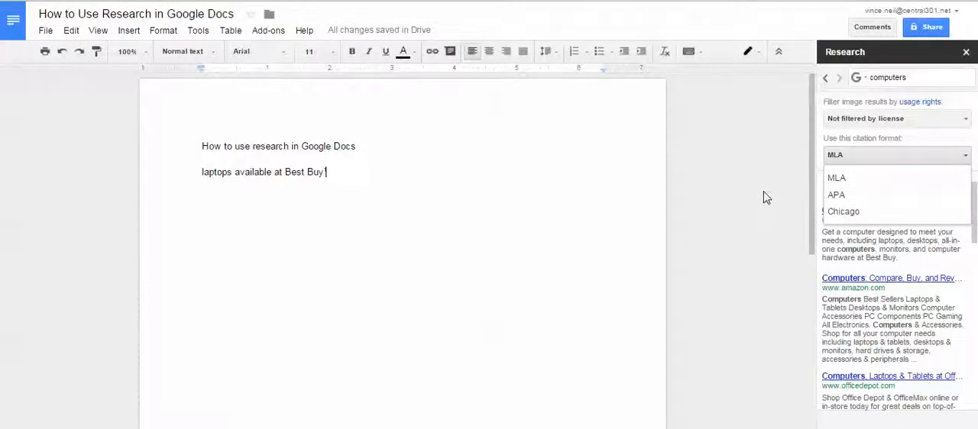
{"action": "left_click", "coordinate": [624, 210]}
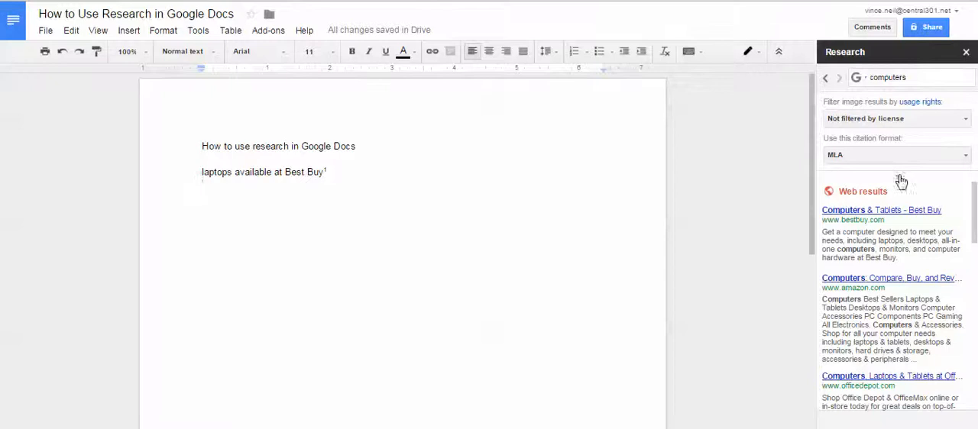
{"action": "scroll", "coordinate": [895, 181], "scroll_direction": "down", "scroll_amount": 1}
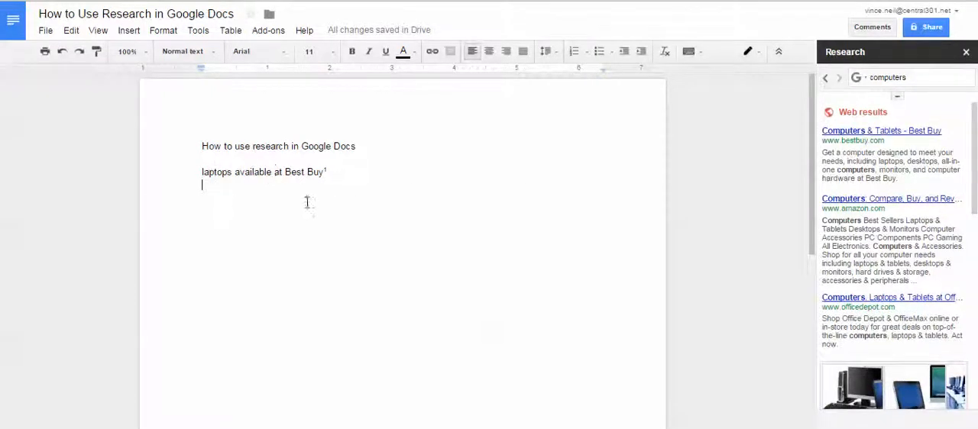
Review the Best Buy footnote citation at the foot of the page and return to the text.
{"action": "mouse_move", "coordinate": [920, 190]}
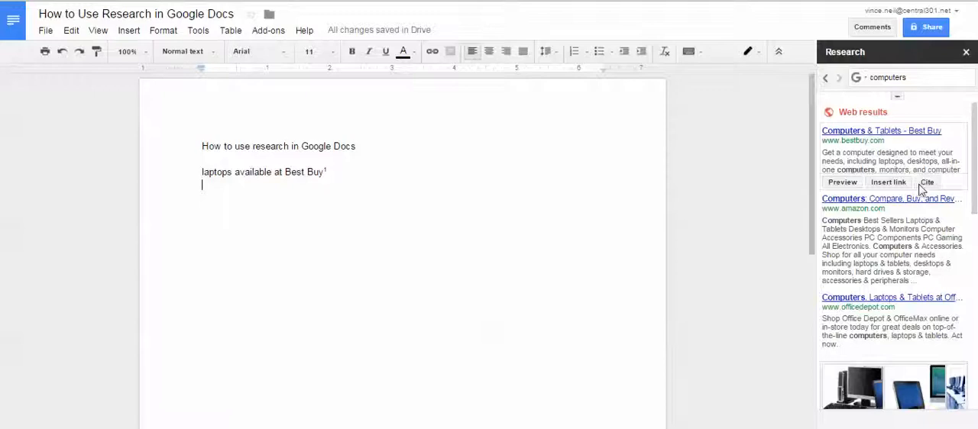
{"action": "left_click", "coordinate": [471, 168]}
{"action": "scroll", "coordinate": [392, 205], "scroll_direction": "down", "scroll_amount": 1}
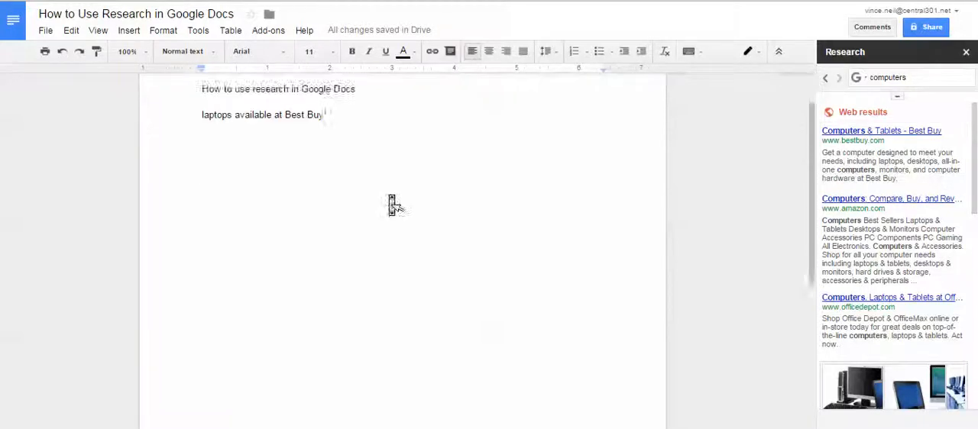
{"action": "scroll", "coordinate": [392, 204], "scroll_direction": "down", "scroll_amount": 4}
{"action": "scroll", "coordinate": [391, 205], "scroll_direction": "up", "scroll_amount": 5}
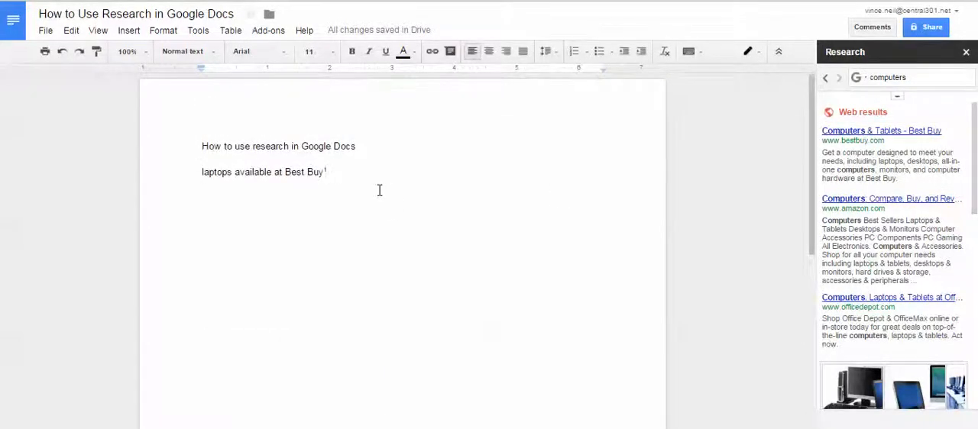
Start a new line below the cited sentence and restrict the "computers" research to Images.
{"action": "key", "text": "Return"}
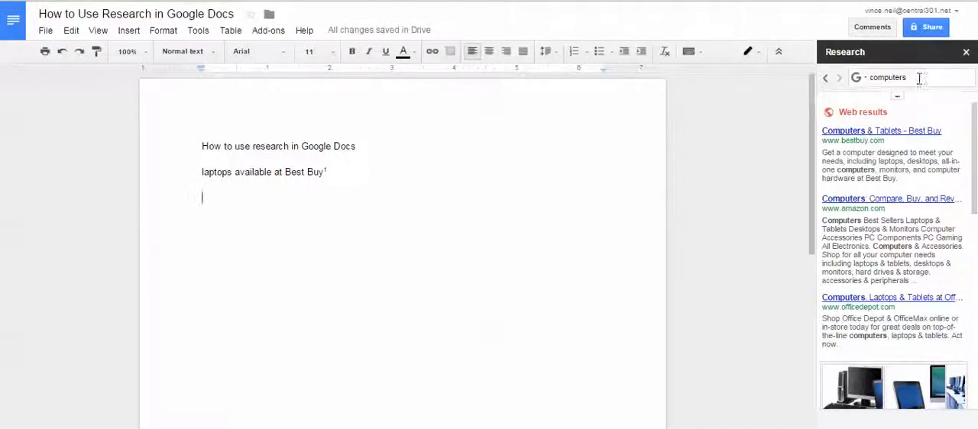
{"action": "left_click", "coordinate": [866, 79]}
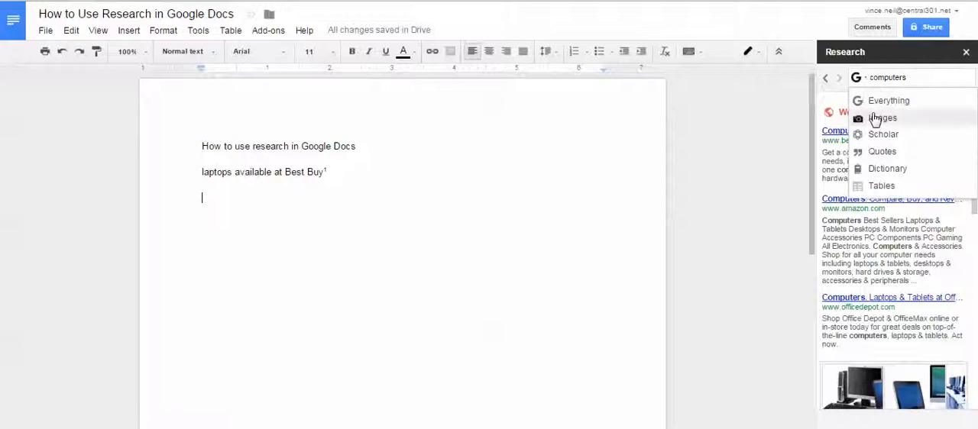
{"action": "left_click", "coordinate": [876, 119]}
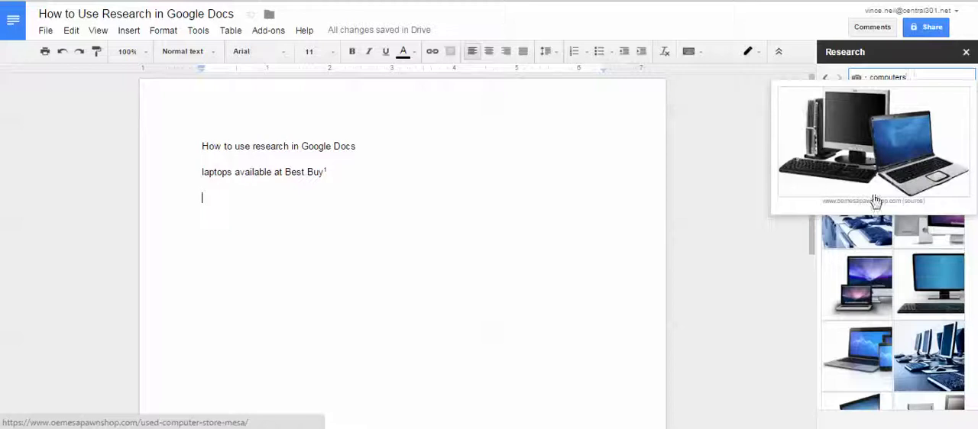
Insert the image result showing a row of computers below the Best Buy line and check its footnote at the page's foot.
{"action": "mouse_move", "coordinate": [872, 239]}
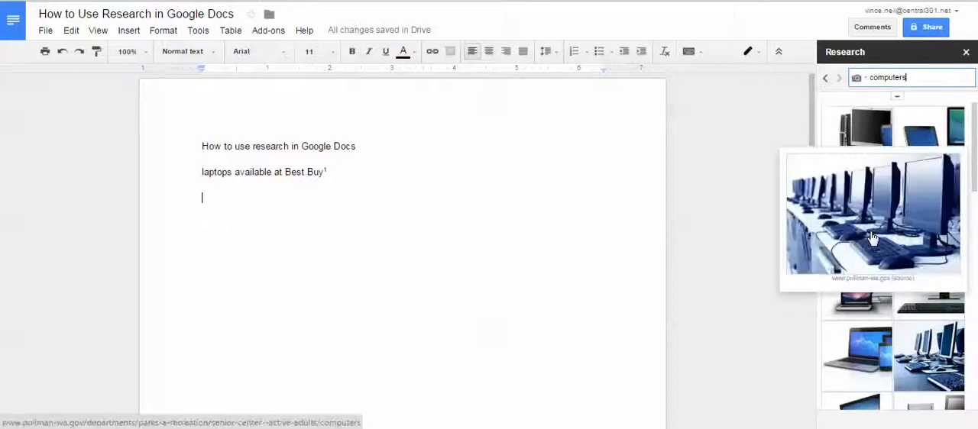
{"action": "left_click_drag", "start_coordinate": [872, 238], "coordinate": [286, 248]}
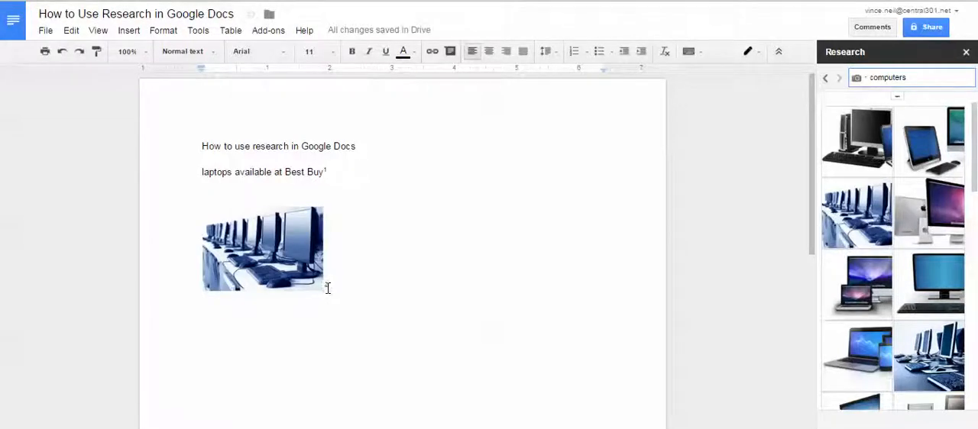
{"action": "scroll", "coordinate": [358, 290], "scroll_direction": "down", "scroll_amount": 5}
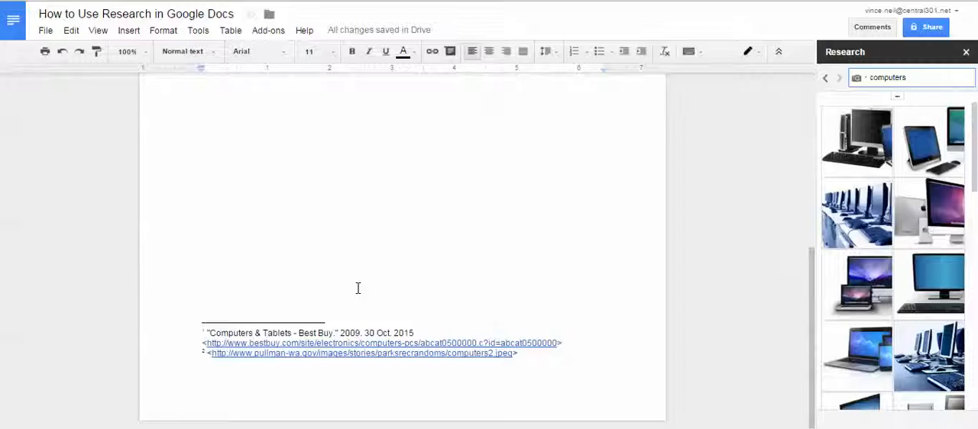
Set the research citation format to APA and return to the inserted picture.
{"action": "left_click", "coordinate": [894, 99]}
{"action": "left_click", "coordinate": [886, 156]}
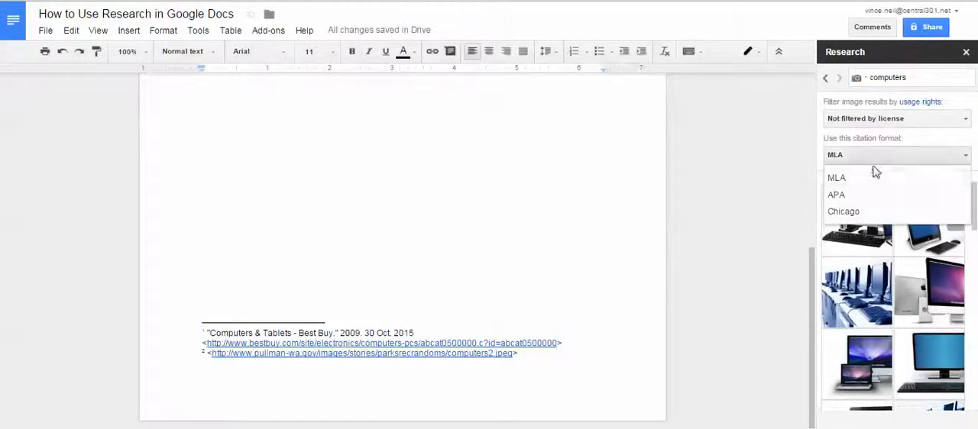
{"action": "left_click", "coordinate": [866, 195]}
{"action": "scroll", "coordinate": [538, 178], "scroll_direction": "up", "scroll_amount": 5}
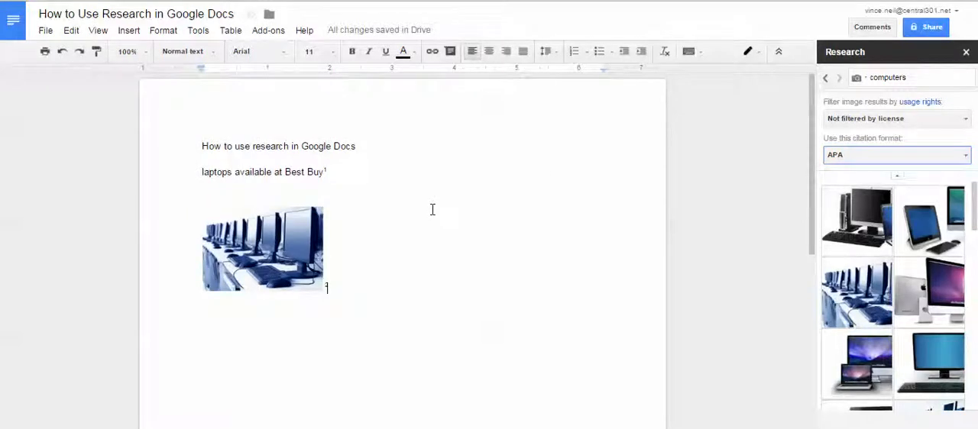
Restrict the "computers" research to Scholar and look through the listed publications.
{"action": "left_click", "coordinate": [857, 77]}
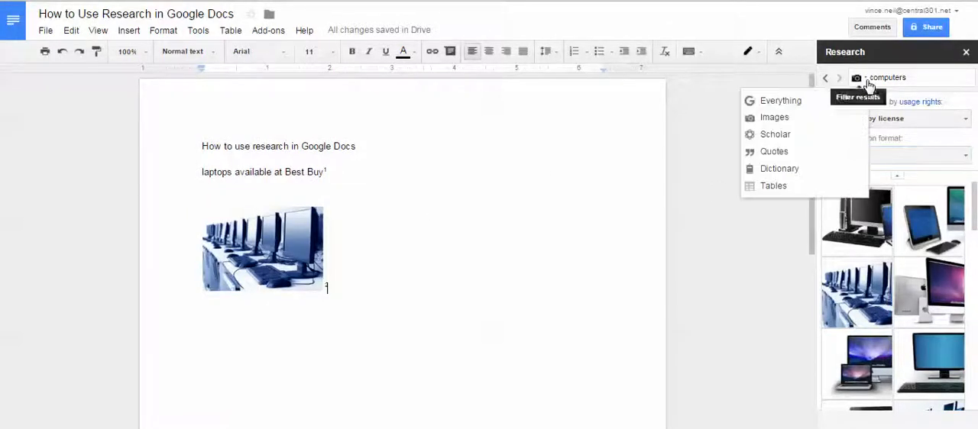
{"action": "left_click", "coordinate": [777, 136]}
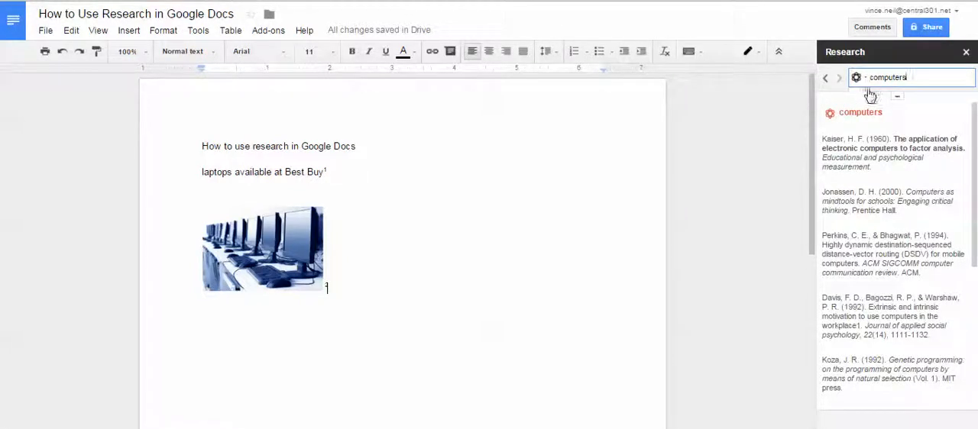
{"action": "left_click", "coordinate": [858, 78]}
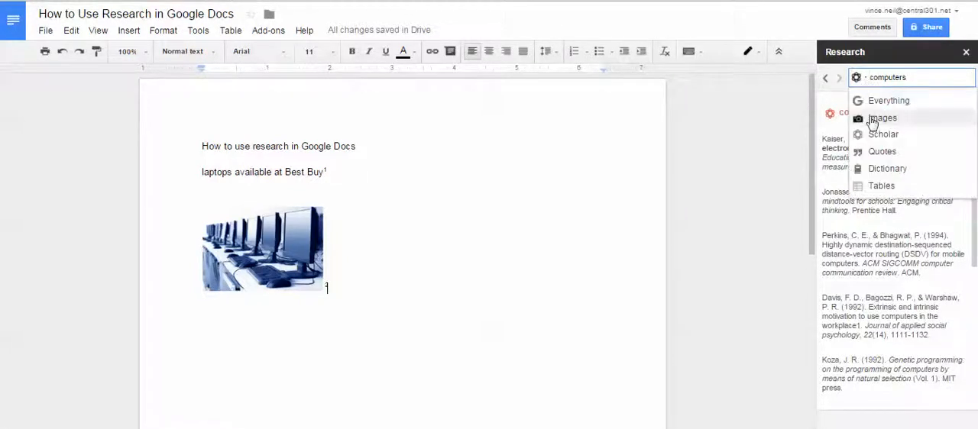
{"action": "left_click", "coordinate": [741, 141]}
{"action": "scroll", "coordinate": [932, 151], "scroll_direction": "down", "scroll_amount": 3}
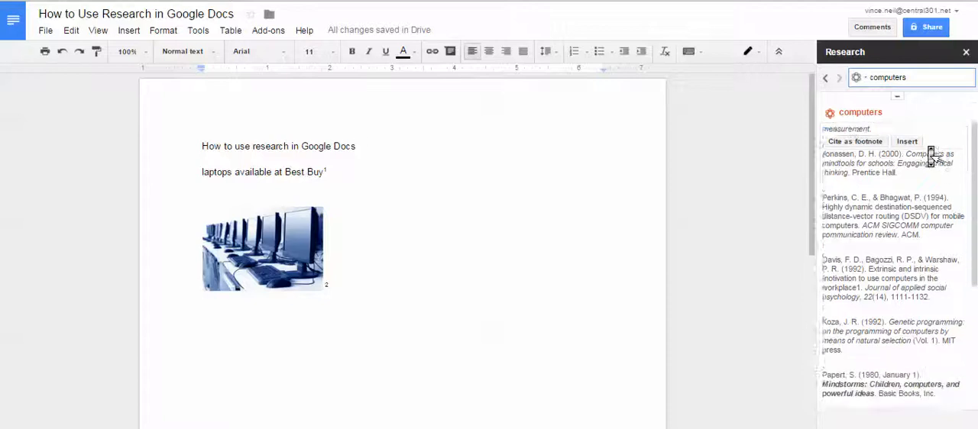
{"action": "scroll", "coordinate": [930, 151], "scroll_direction": "down", "scroll_amount": 4}
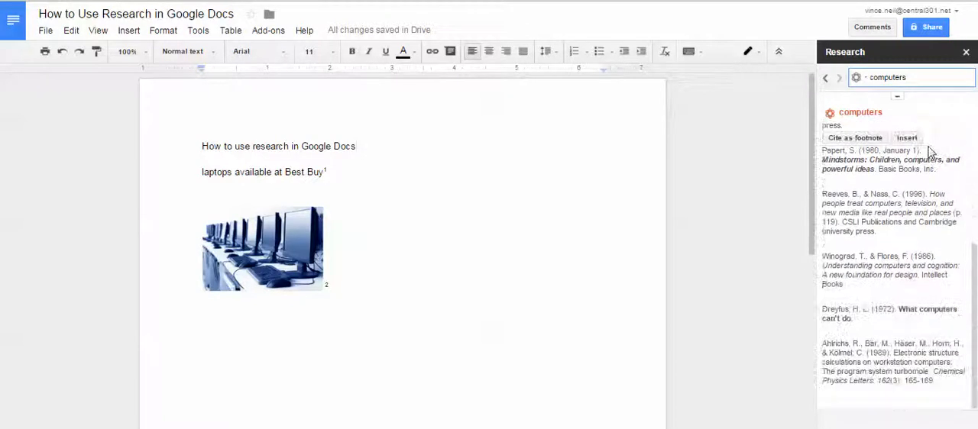
{"action": "scroll", "coordinate": [877, 193], "scroll_direction": "up", "scroll_amount": 7}
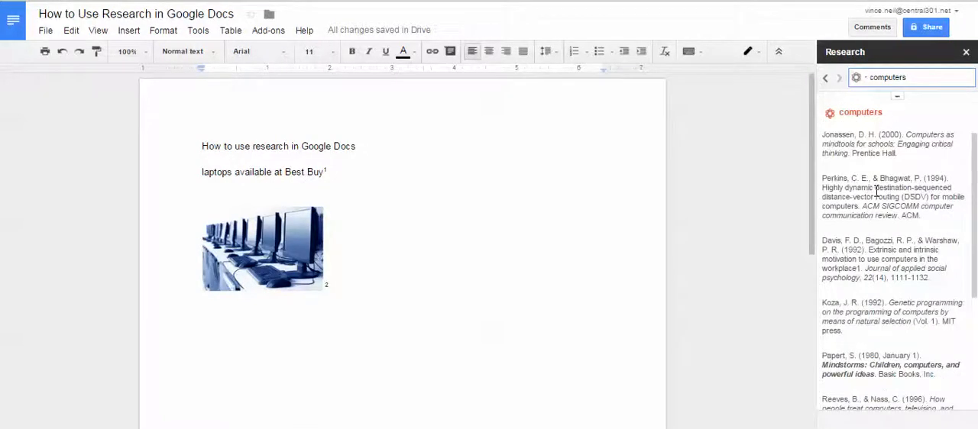
Insert the reference to "The application of electronic computers to factor analysis" on a new line below the picture.
{"action": "mouse_move", "coordinate": [858, 158]}
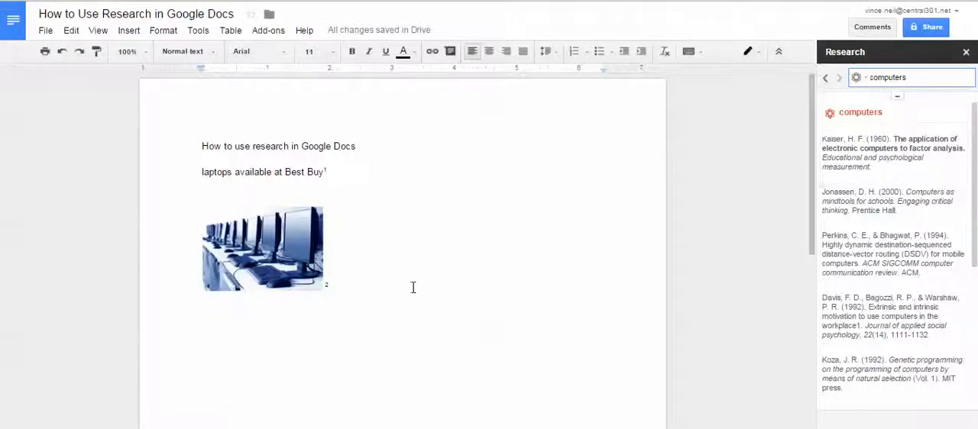
{"action": "mouse_move", "coordinate": [961, 159]}
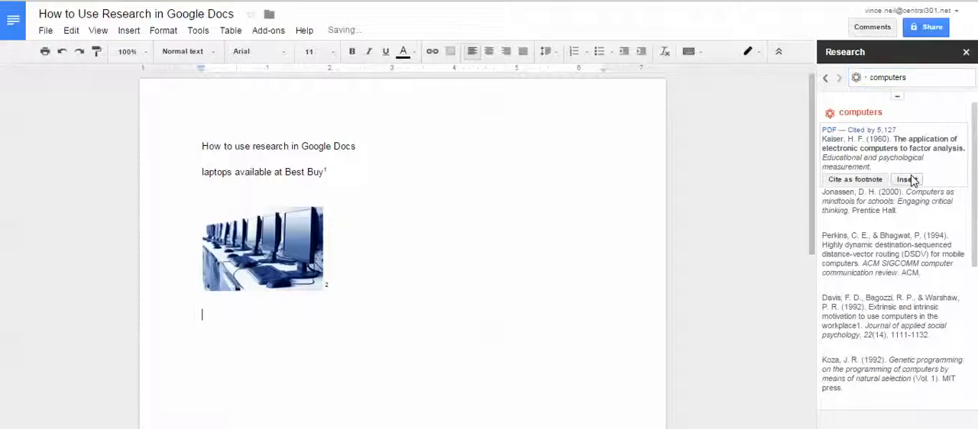
{"action": "left_click", "coordinate": [906, 179]}
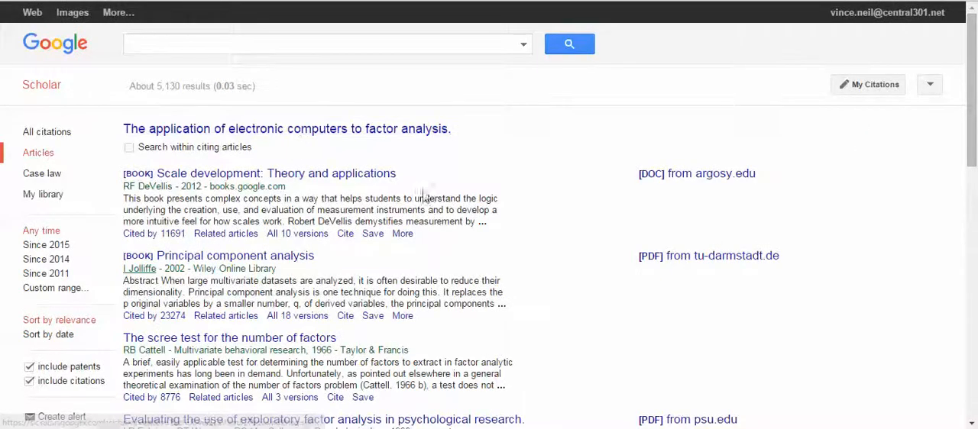
Look through the Google Scholar list of articles citing the inserted publication and return to the document.
{"action": "scroll", "coordinate": [507, 170], "scroll_direction": "down", "scroll_amount": 1}
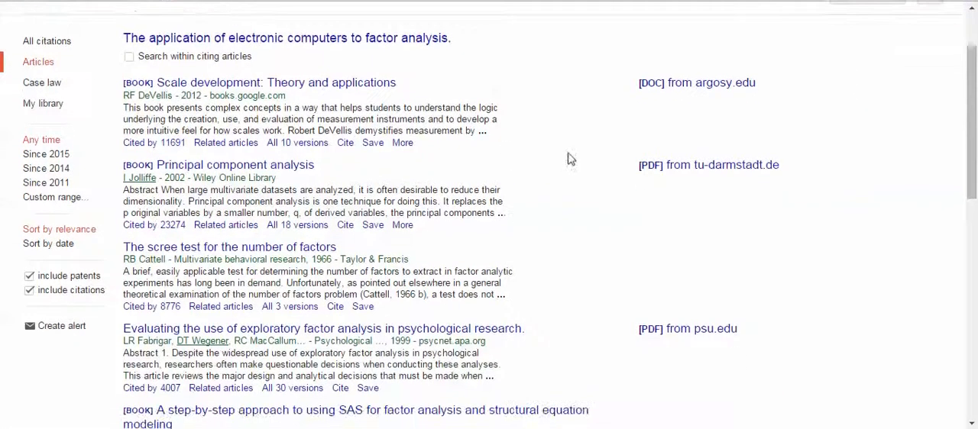
{"action": "scroll", "coordinate": [526, 107], "scroll_direction": "up", "scroll_amount": 1}
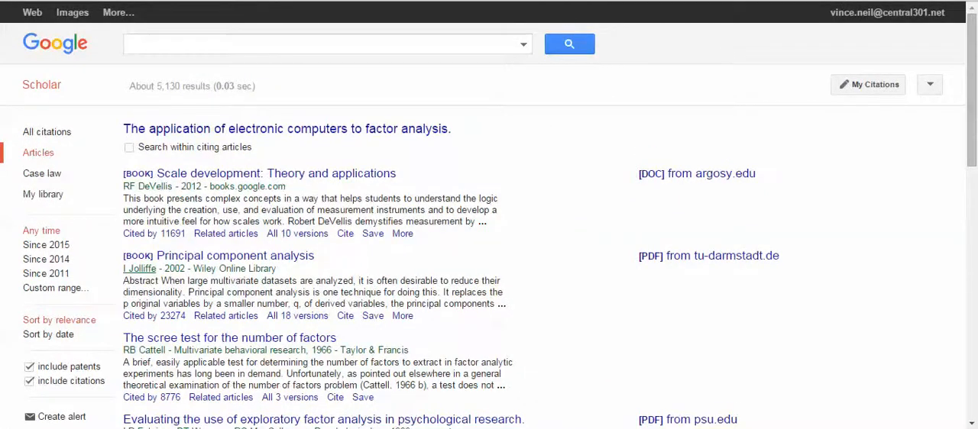
{"action": "key", "text": "ctrl+w"}
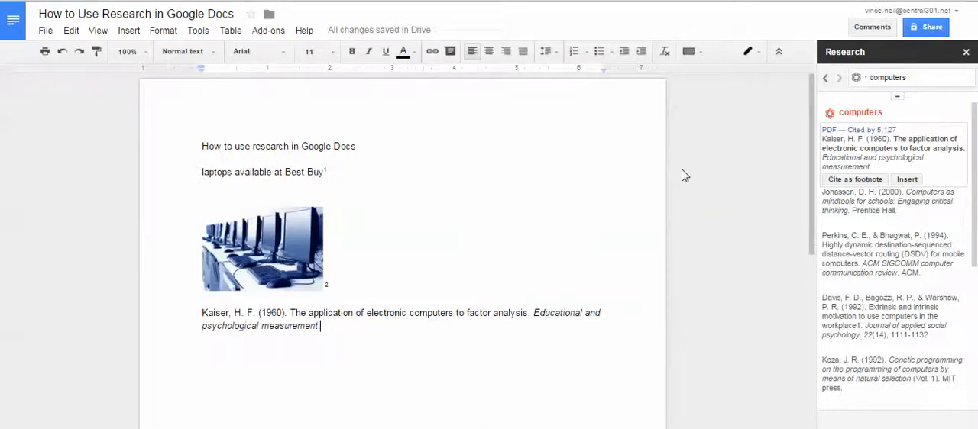
{"action": "left_click", "coordinate": [861, 79]}
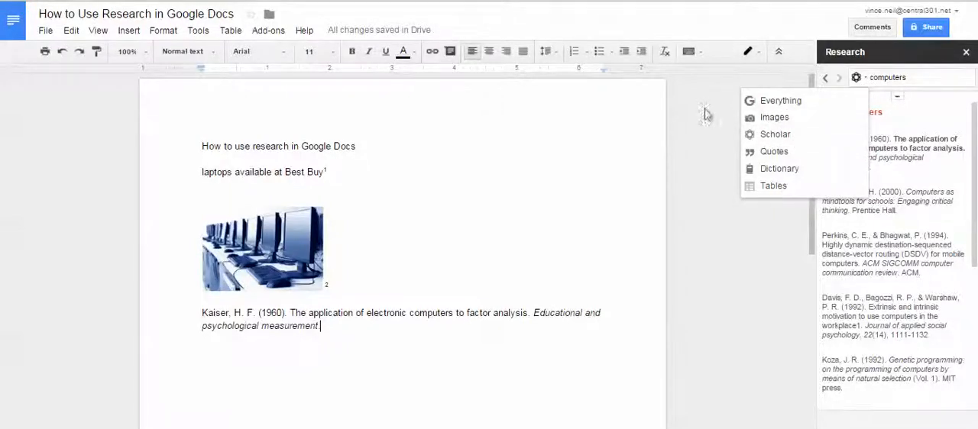
{"action": "left_click", "coordinate": [669, 110]}
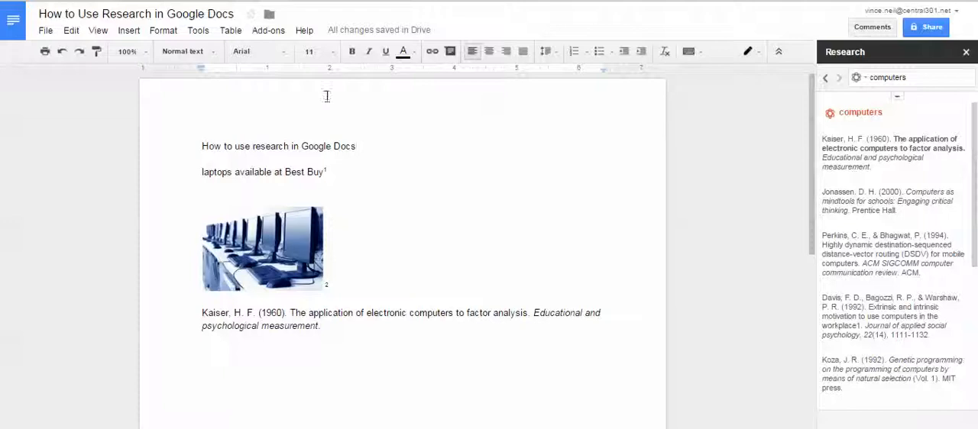
{"action": "left_click", "coordinate": [195, 32]}
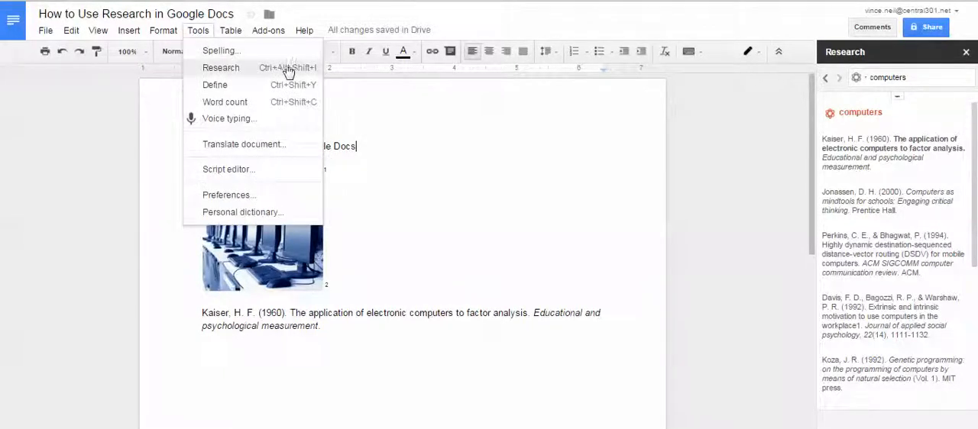
{"action": "left_click", "coordinate": [466, 134]}
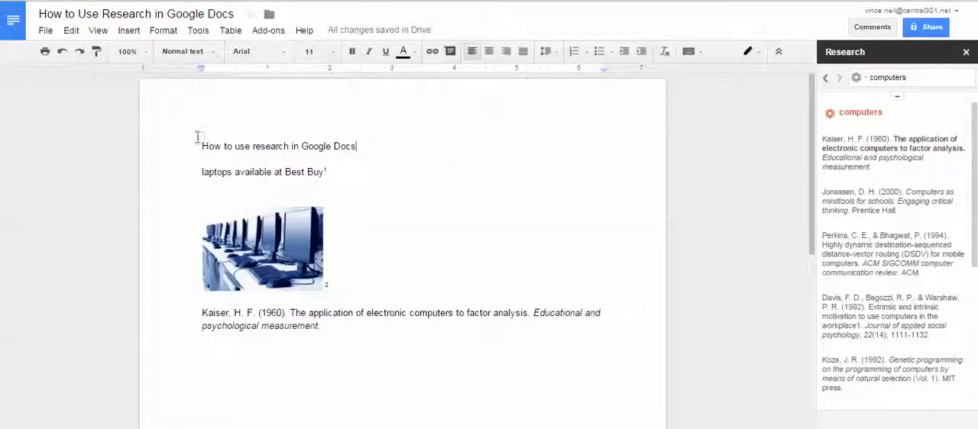
Search the available add-ons for "font", look over the results and close the add-on store.
{"action": "left_click", "coordinate": [263, 38]}
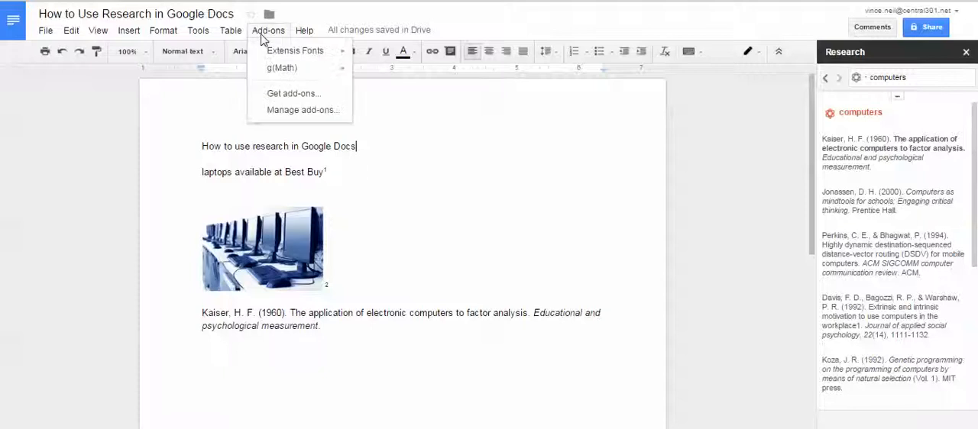
{"action": "left_click", "coordinate": [325, 97]}
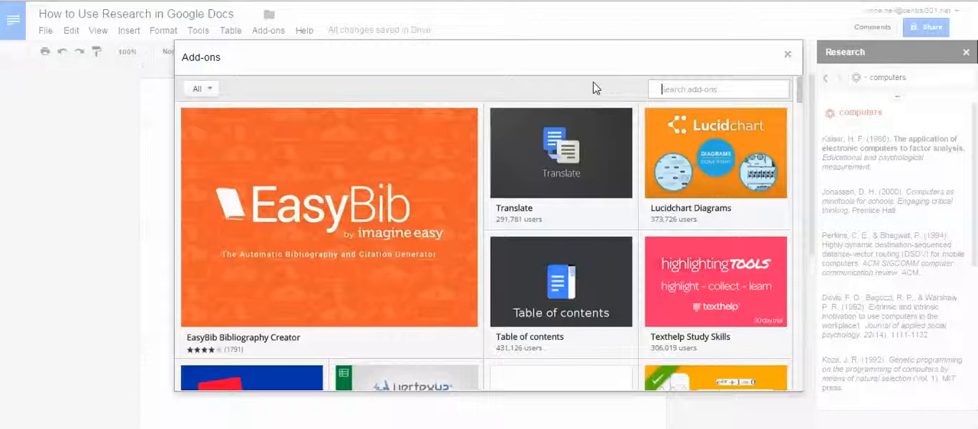
{"action": "type", "text": "font"}
{"action": "key", "text": "Return"}
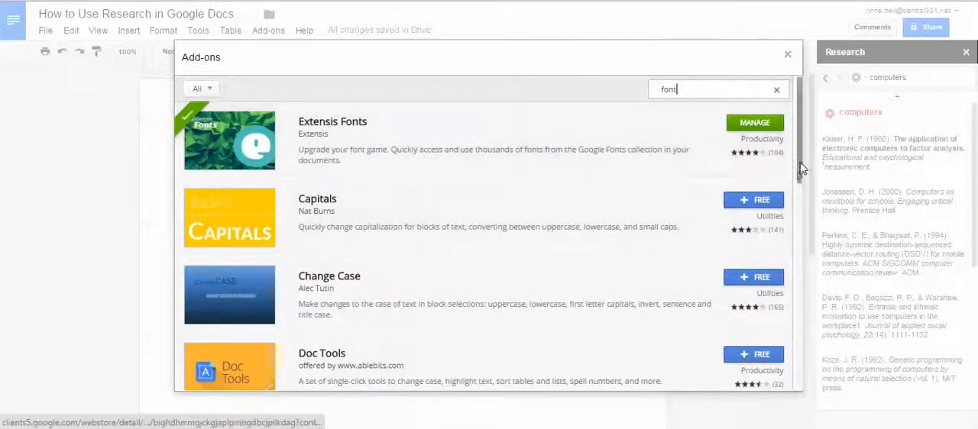
{"action": "mouse_move", "coordinate": [798, 169]}
{"action": "left_mouse_down"}
{"action": "mouse_move", "coordinate": [799, 236]}
{"action": "mouse_move", "coordinate": [801, 170]}
{"action": "mouse_move", "coordinate": [786, 170]}
{"action": "left_mouse_up"}
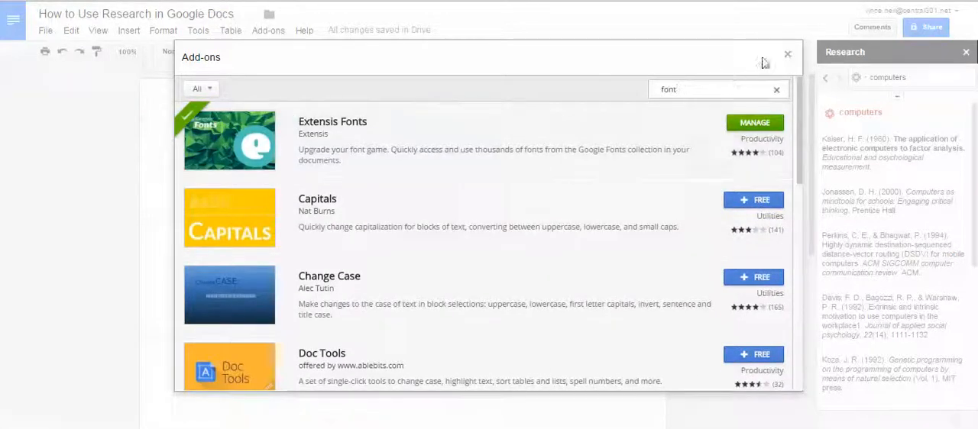
{"action": "left_click", "coordinate": [787, 54]}
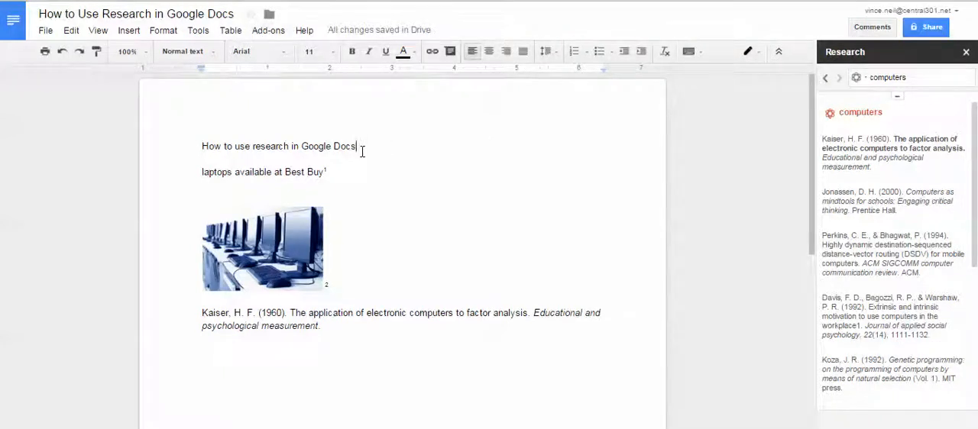
Select the heading "How to use research in Google Docs" and start the Extensis Fonts add-on.
{"action": "left_click_drag", "start_coordinate": [362, 150], "coordinate": [199, 146]}
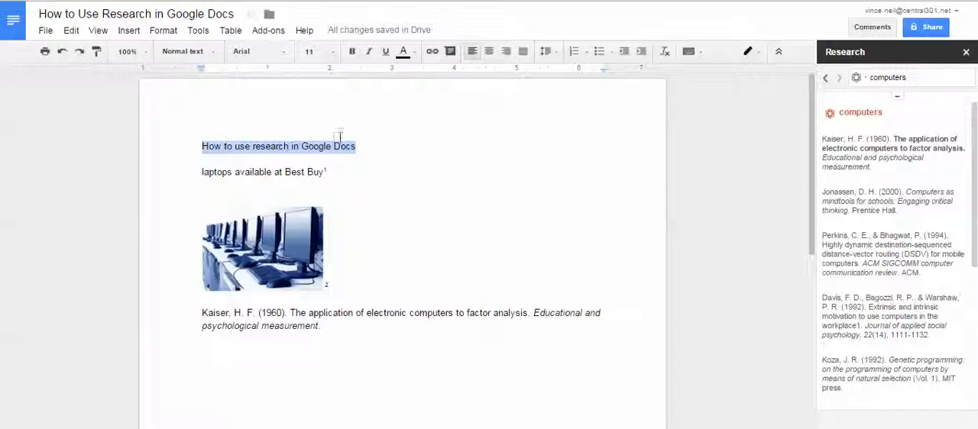
{"action": "left_click", "coordinate": [268, 31]}
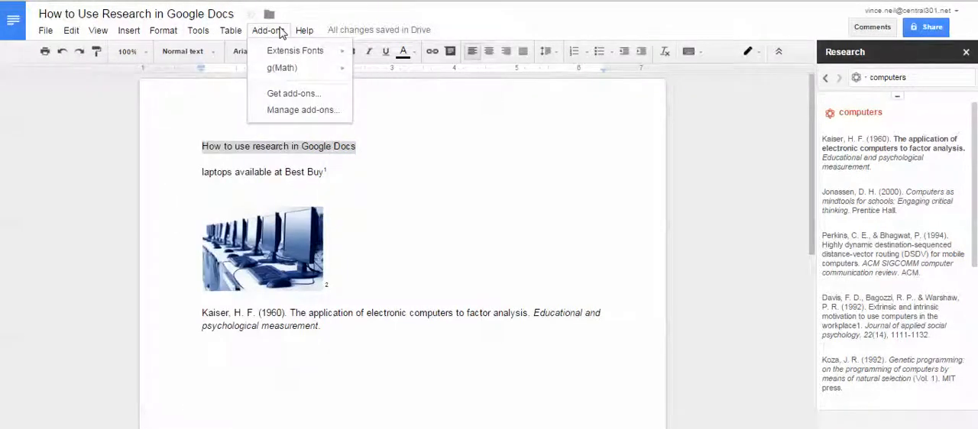
{"action": "mouse_move", "coordinate": [287, 52]}
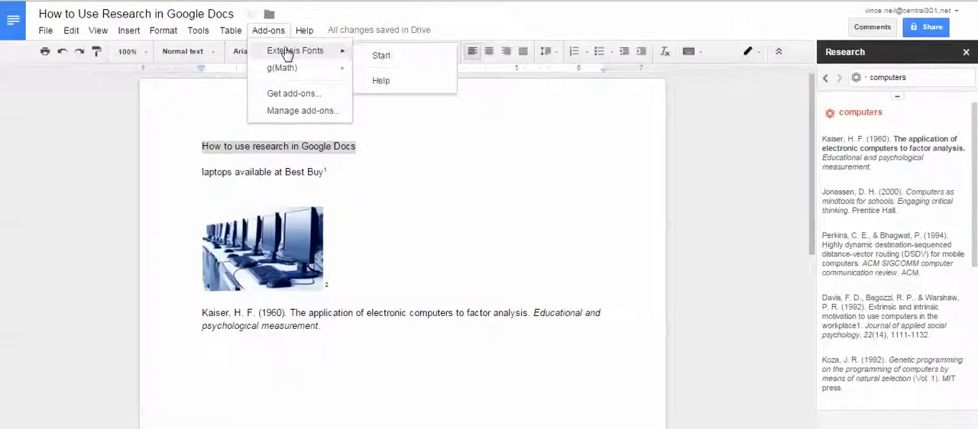
{"action": "left_click", "coordinate": [380, 58]}
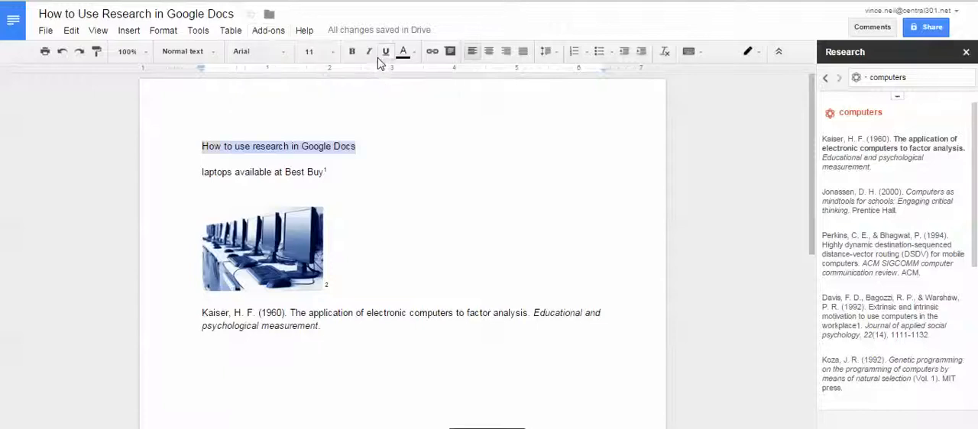
{"action": "left_click", "coordinate": [266, 33]}
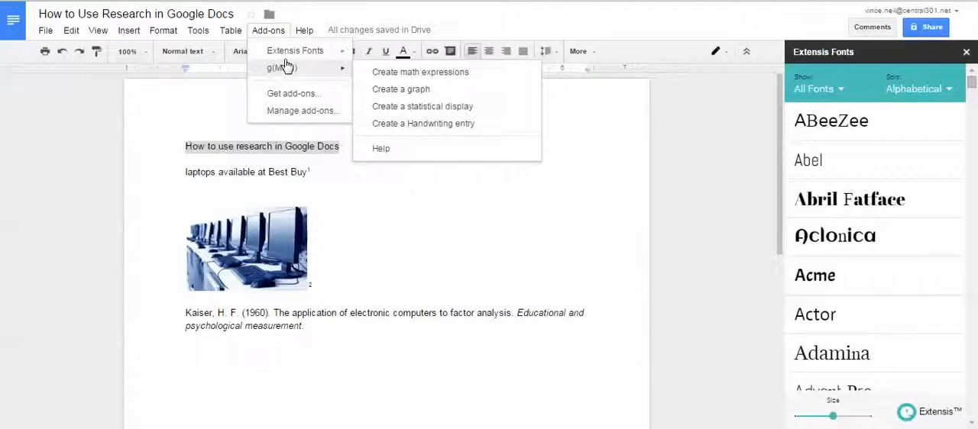
{"action": "mouse_move", "coordinate": [306, 59]}
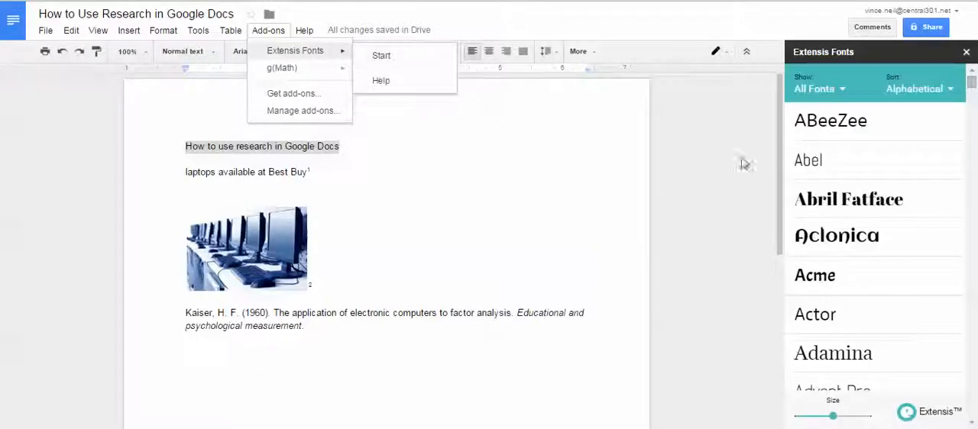
{"action": "left_click", "coordinate": [974, 88]}
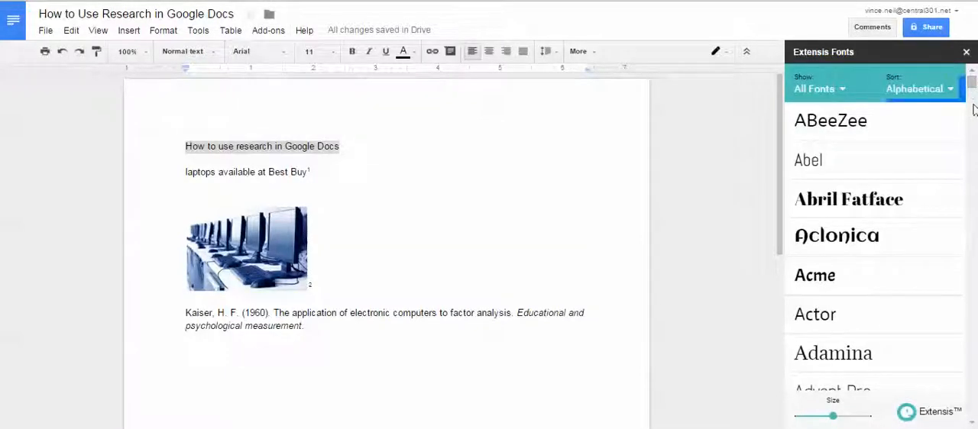
Apply the Alfa Slab One font to the heading "How to use research in Google Docs" from the Extensis Fonts list.
{"action": "left_click", "coordinate": [269, 156]}
{"action": "left_click_drag", "start_coordinate": [342, 146], "coordinate": [182, 144]}
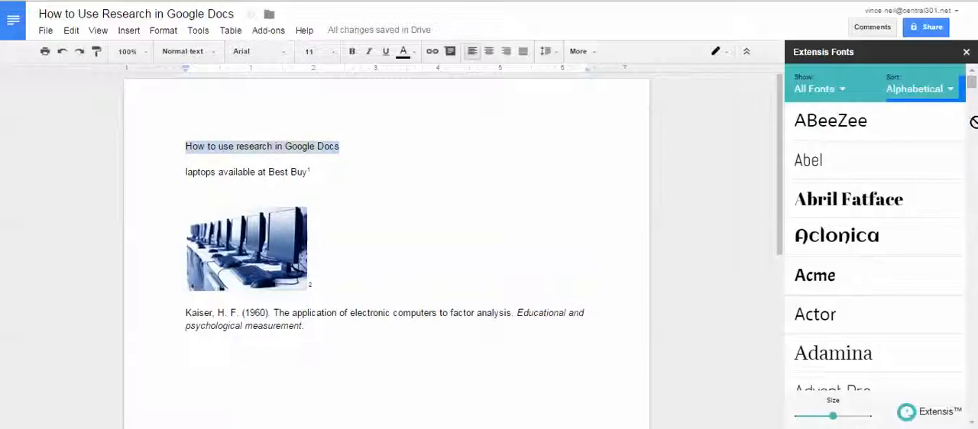
{"action": "scroll", "coordinate": [909, 163], "scroll_direction": "down", "scroll_amount": 5}
{"action": "scroll", "coordinate": [909, 172], "scroll_direction": "down", "scroll_amount": 5}
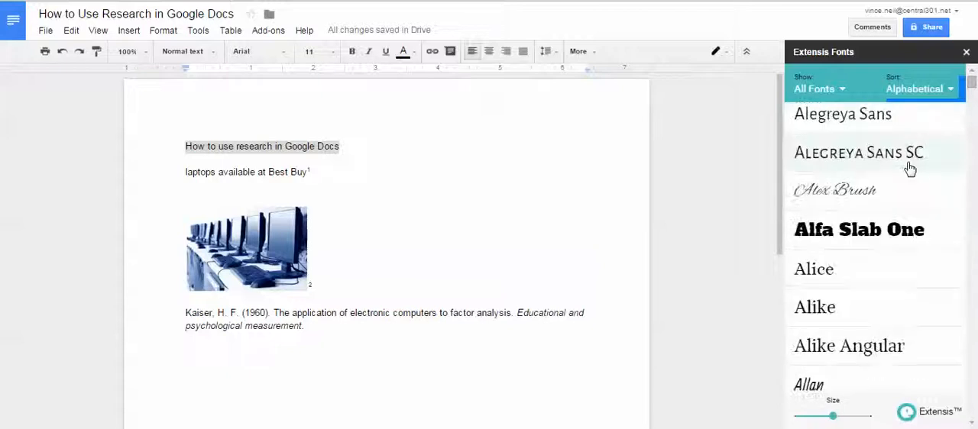
{"action": "left_click", "coordinate": [857, 148]}
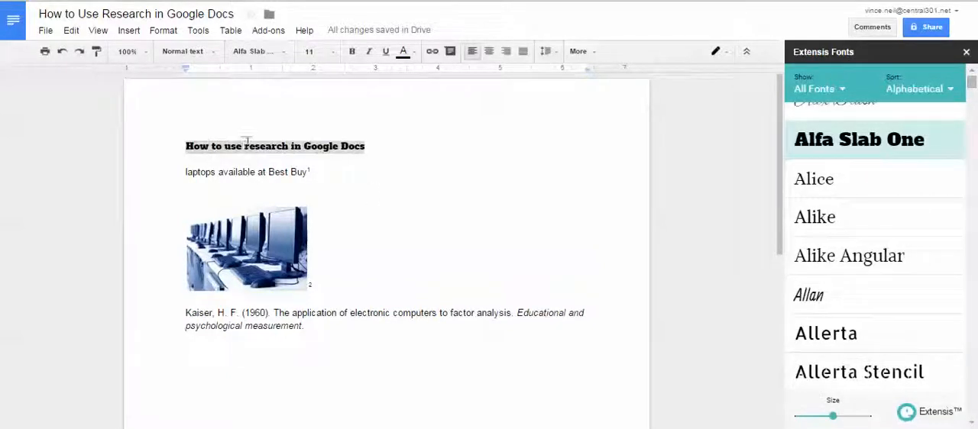
{"action": "scroll", "coordinate": [927, 219], "scroll_direction": "down", "scroll_amount": 8}
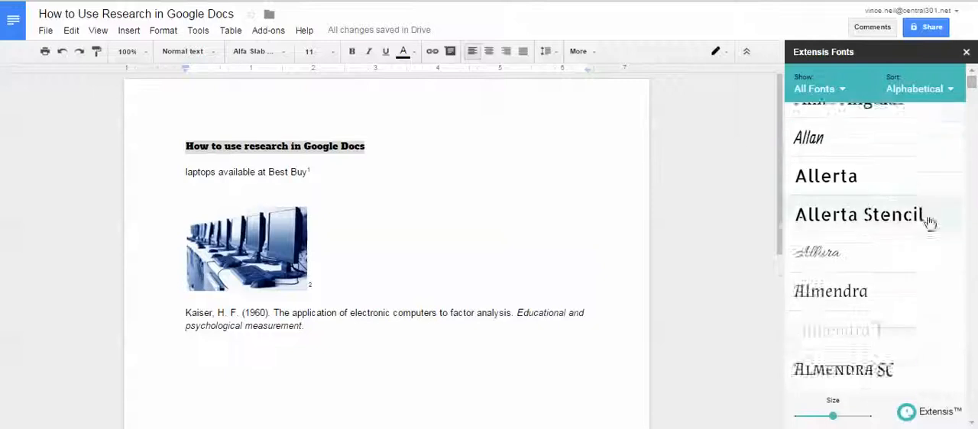
{"action": "scroll", "coordinate": [929, 223], "scroll_direction": "down", "scroll_amount": 10}
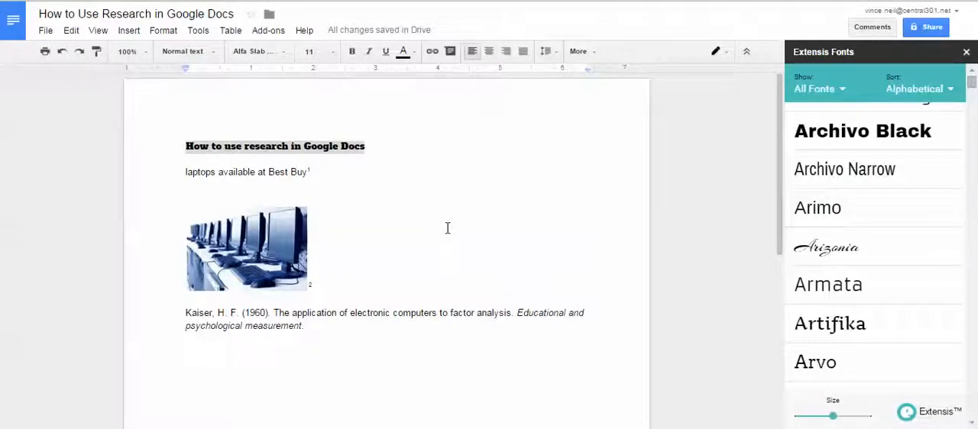
{"action": "scroll", "coordinate": [863, 185], "scroll_direction": "up", "scroll_amount": 4}
{"action": "scroll", "coordinate": [863, 185], "scroll_direction": "up", "scroll_amount": 9}
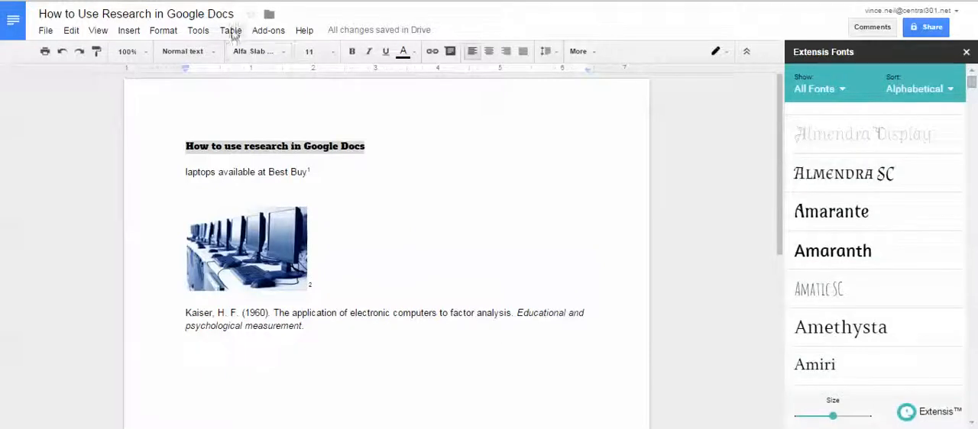
{"action": "left_click", "coordinate": [198, 31]}
{"action": "mouse_move", "coordinate": [293, 38]}
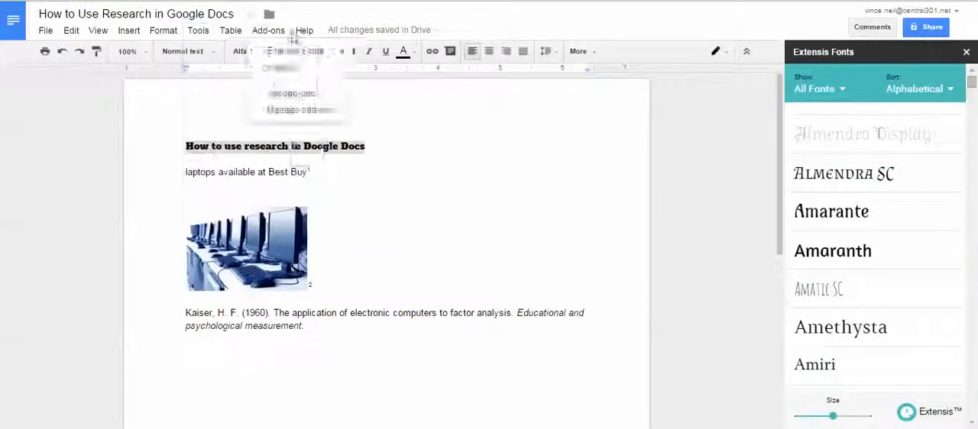